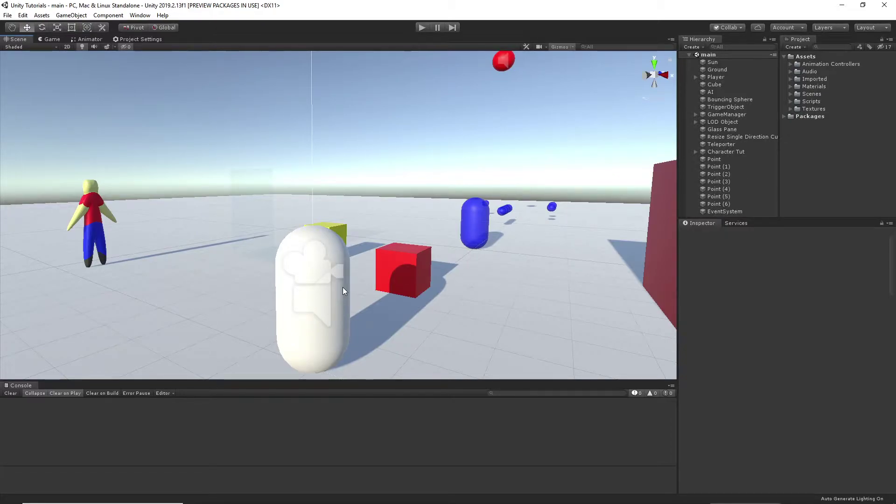
Step: Expand Assets > Imported and select the Splash Screen image to view its 2048x1024 import settings
left_click(789, 79)
left_click(816, 94)
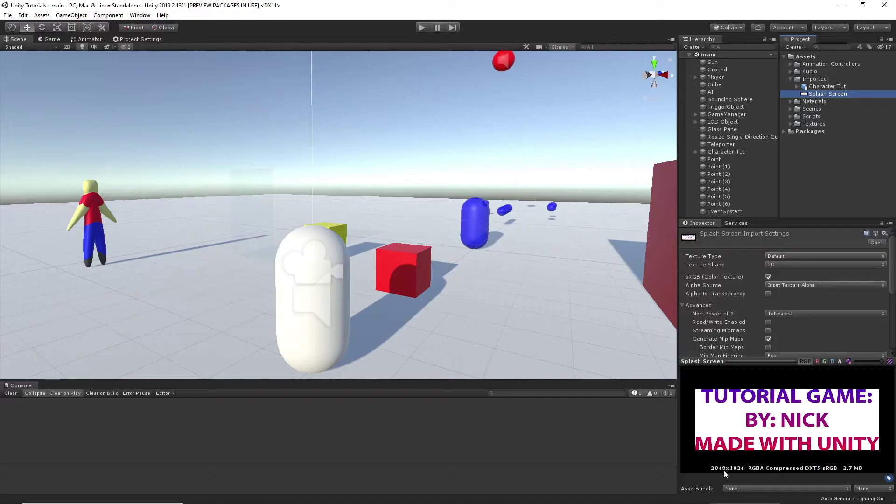
scroll(777, 340, "down", 5)
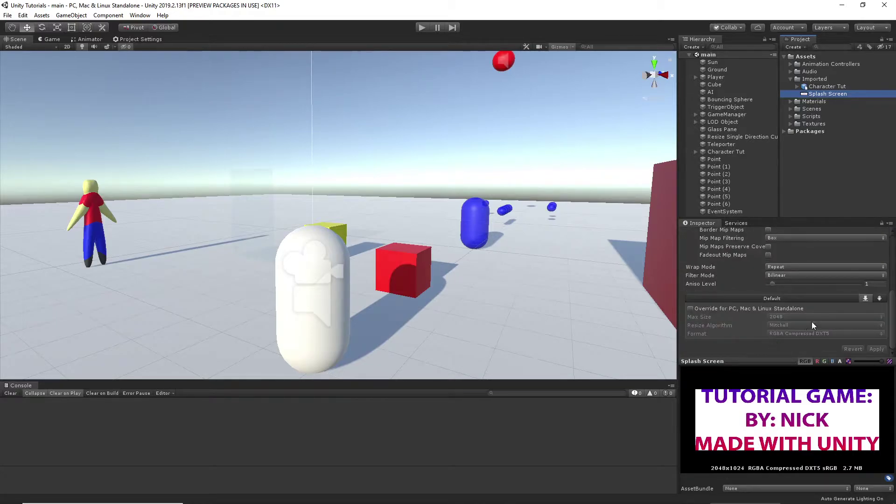
scroll(810, 322, "up", 5)
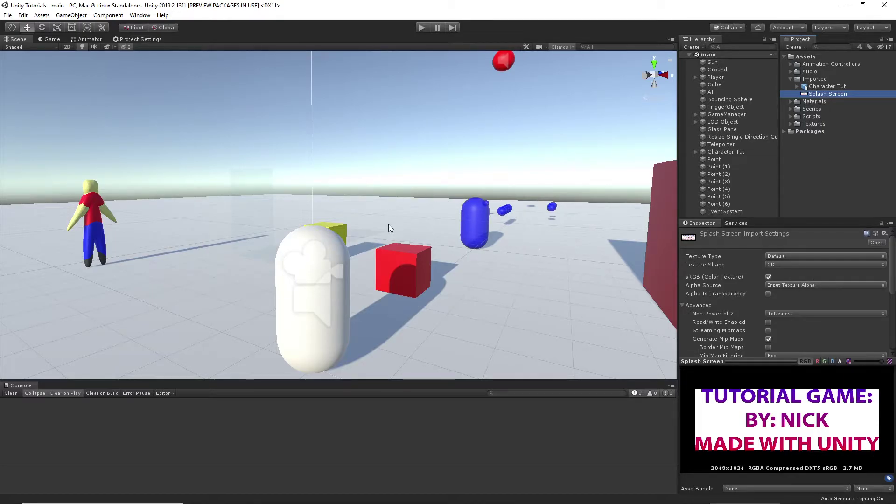
Step: Change the Splash Screen texture type to Sprite (2D and UI) and apply the new settings
right_click(827, 94)
left_click(827, 94)
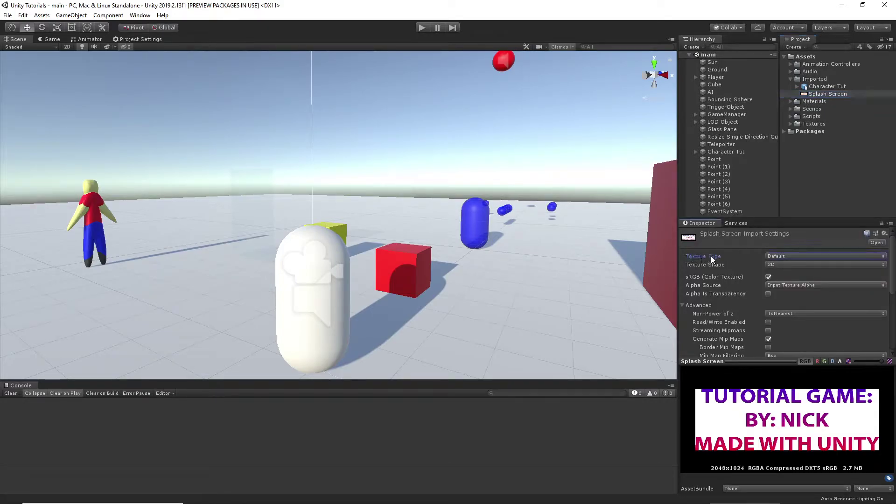
left_click(786, 257)
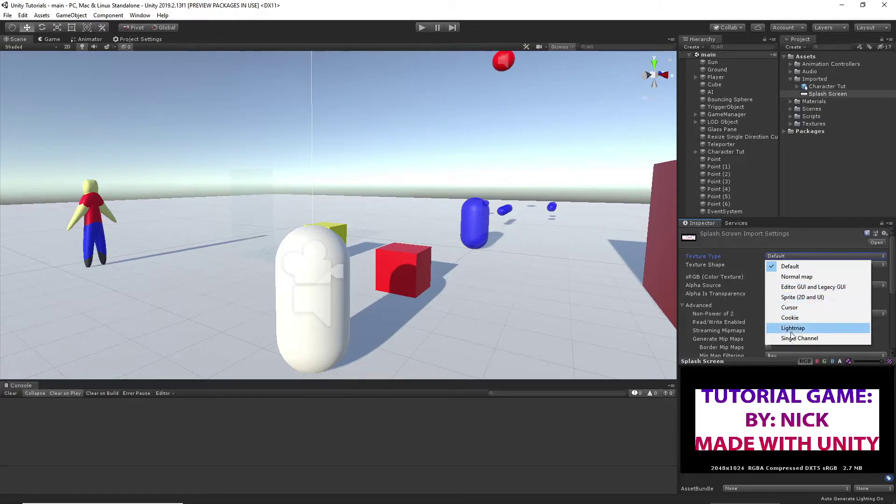
left_click(795, 297)
scroll(859, 331, "down", 5)
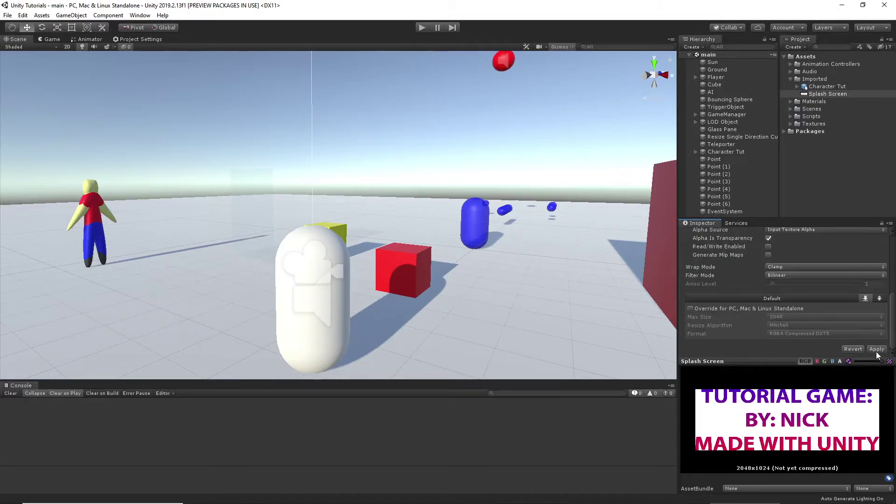
left_click(870, 350)
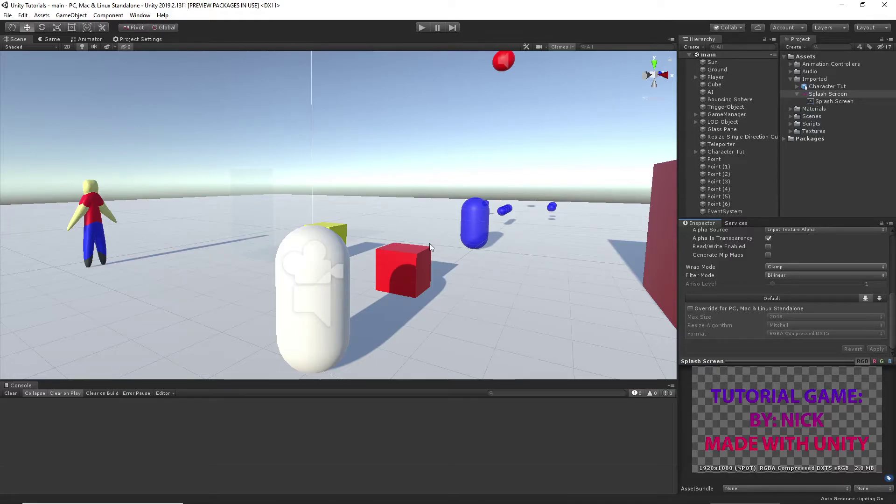
Step: Go from File > Build Settings to the Player project settings and its Splash Screen section
left_click(8, 16)
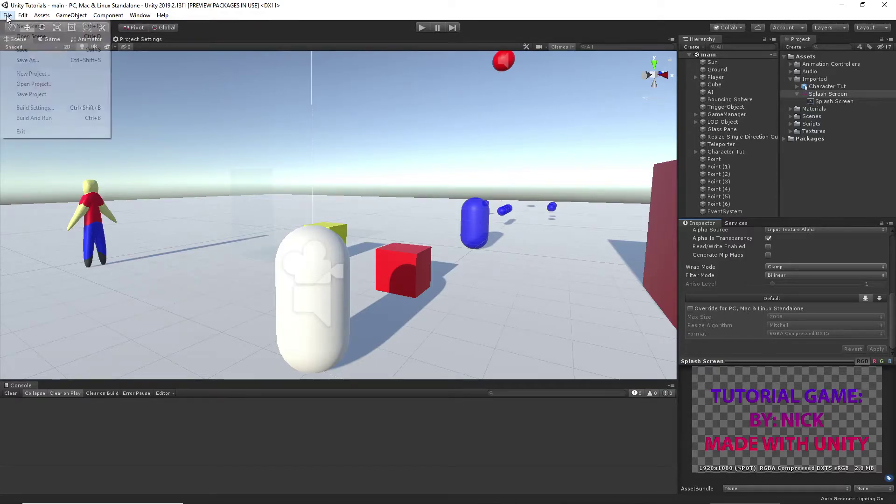
left_click(38, 109)
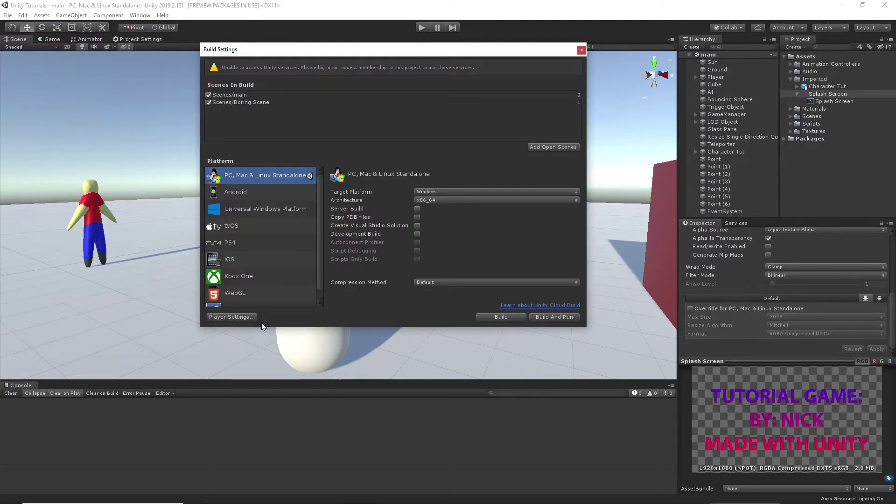
left_click(581, 50)
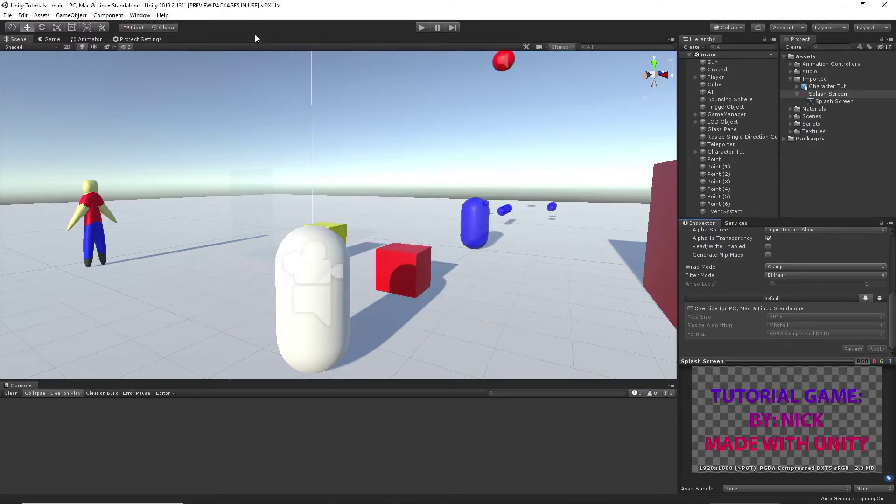
left_click(158, 40)
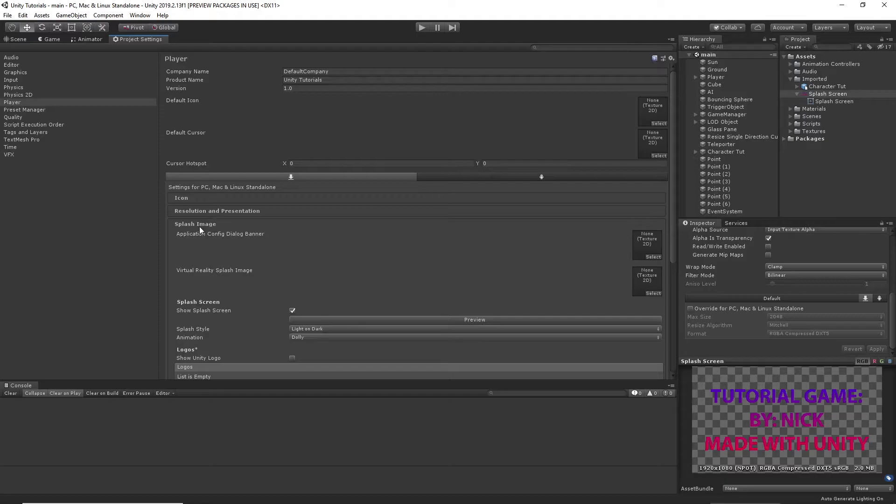
scroll(189, 227, "down", 6)
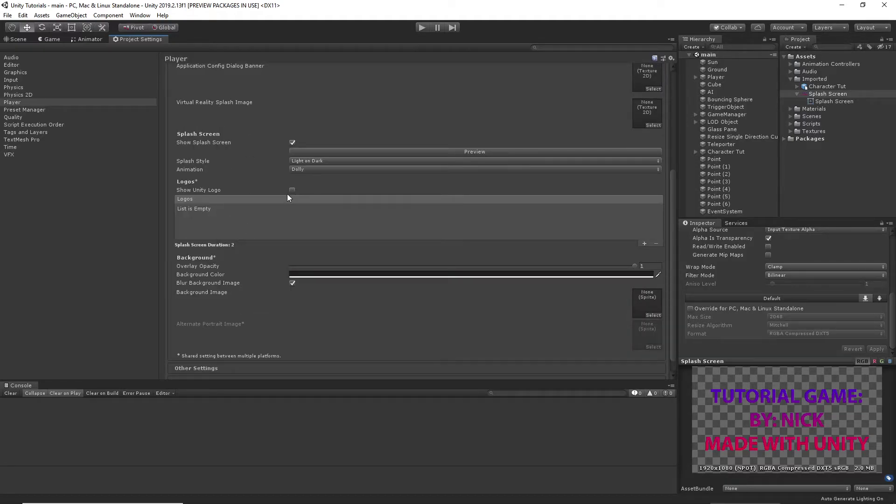
Step: Toggle Show Unity Logo, keeping the Unity Logo Below draw mode, and leave the logo hidden
left_click(293, 189)
left_click(293, 190)
left_click(292, 190)
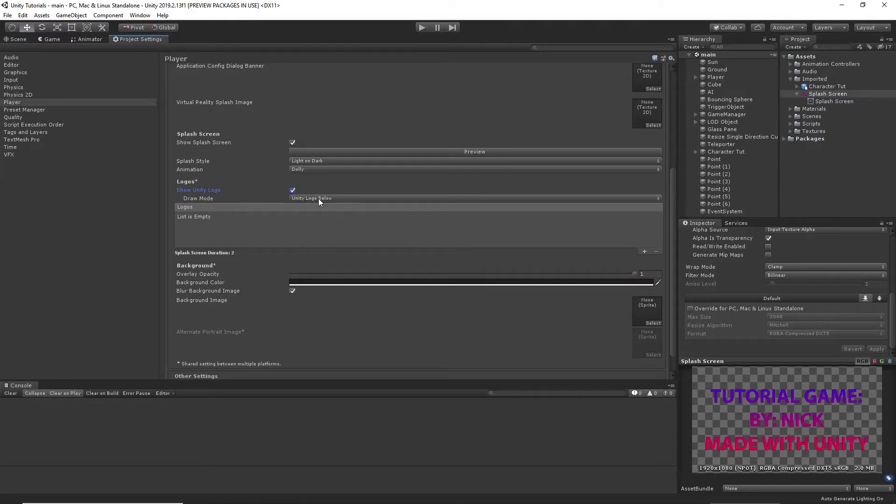
left_click(320, 198)
left_click(312, 199)
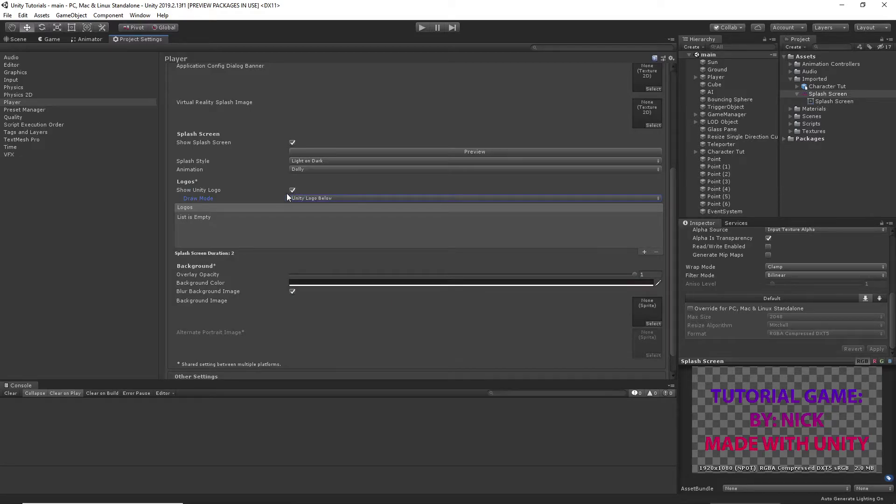
left_click(293, 190)
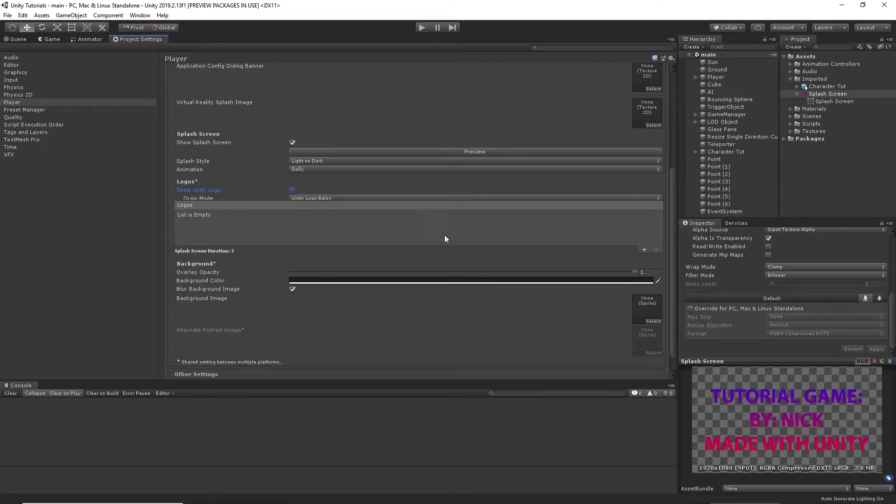
Step: Add the Splash Screen sprite as a new splash logo with a 3.5-second logo duration
left_click(643, 243)
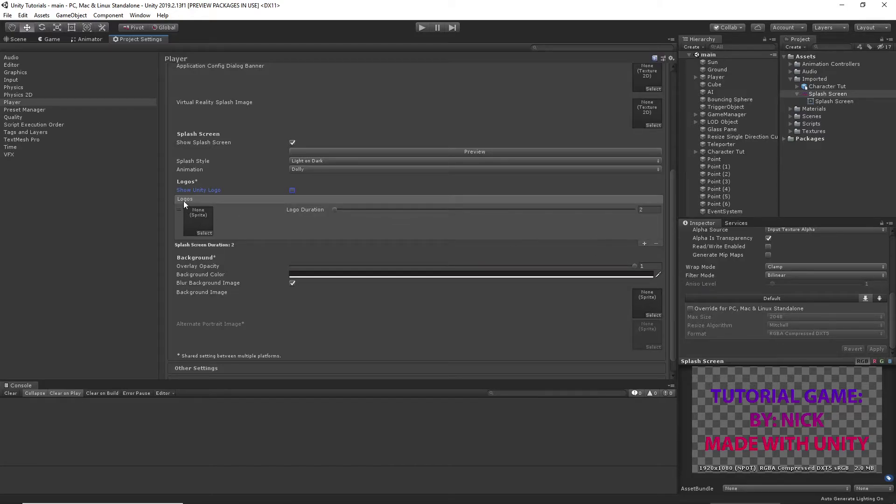
left_click(206, 232)
left_click(485, 88)
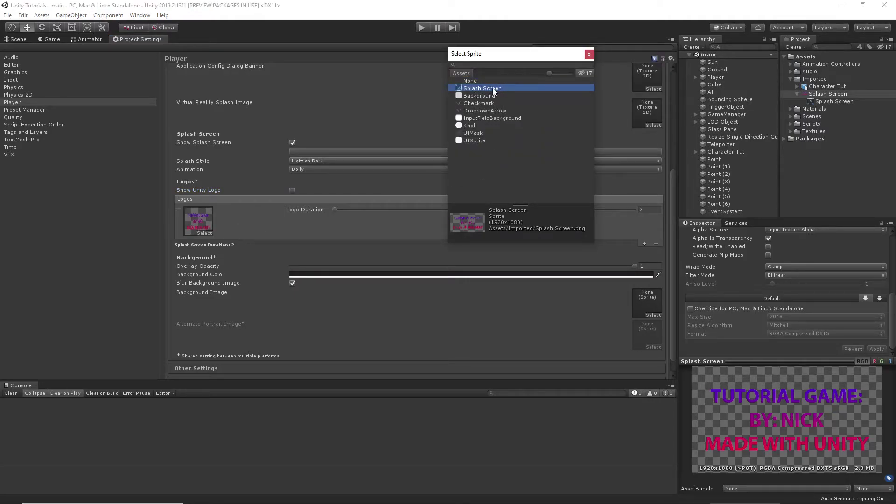
double_click(492, 88)
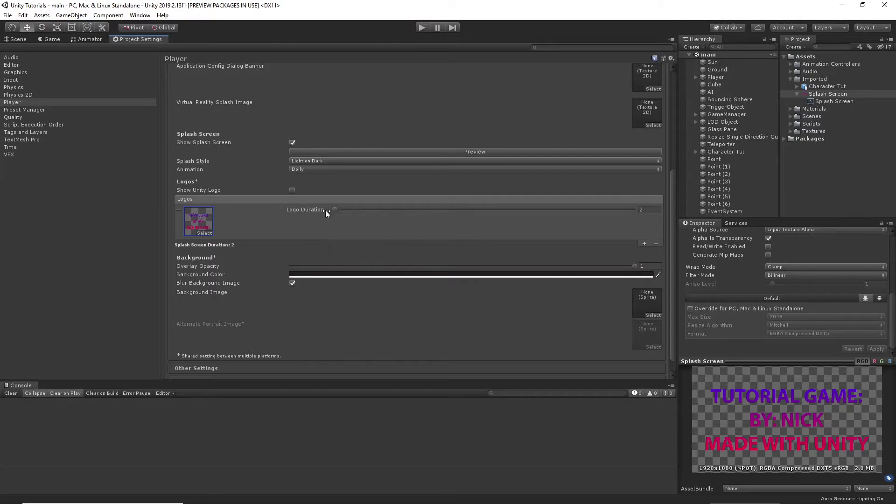
left_click_drag(337, 210, 365, 217)
double_click(654, 210)
type("3.5")
Step: Set the splash Background Color to white (FFFFFF) in the colour picker
left_click(303, 274)
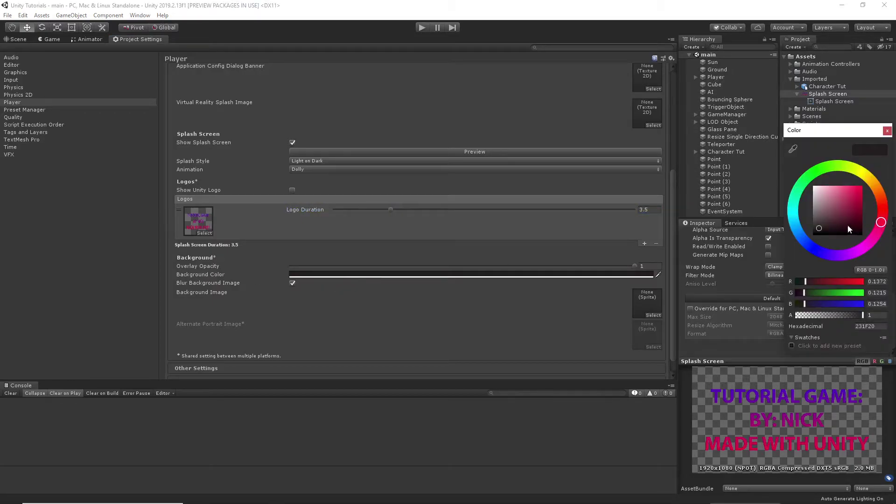
left_click_drag(817, 228, 798, 161)
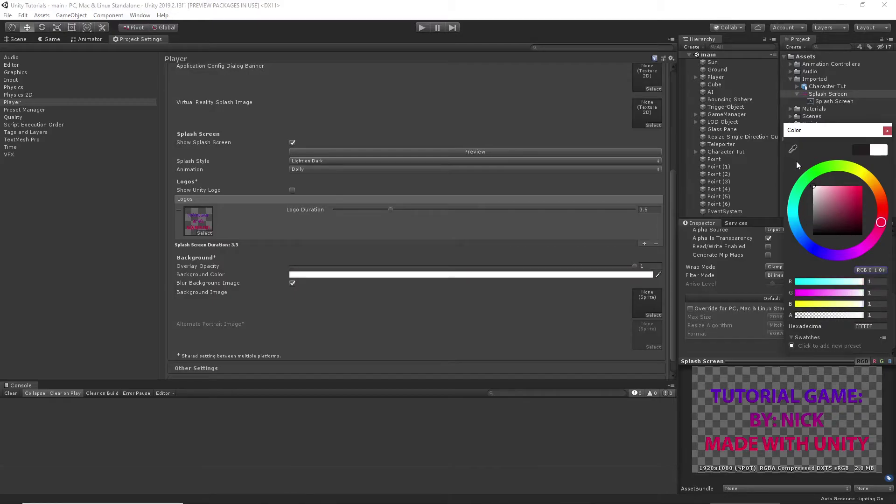
left_click(886, 130)
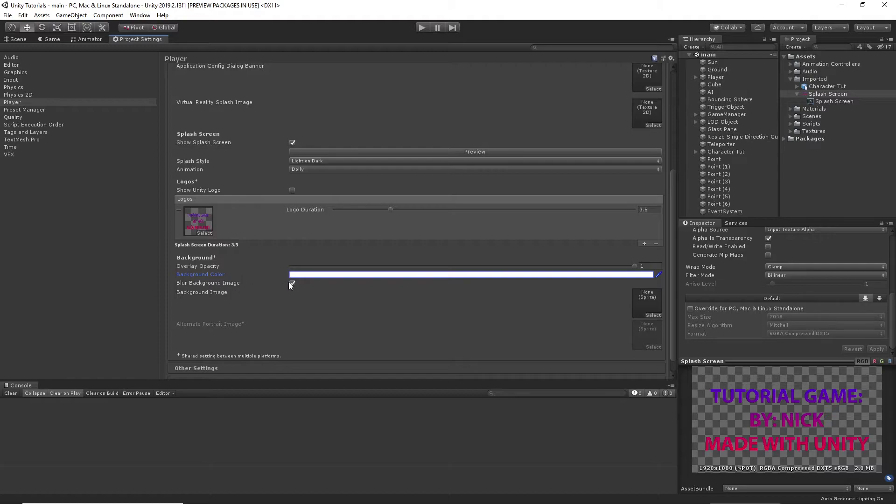
scroll(213, 293, "down", 1)
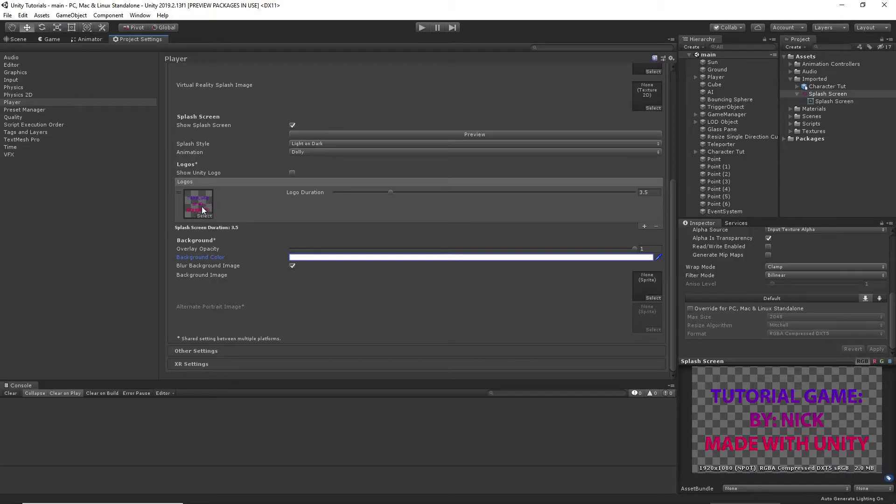
scroll(204, 214, "up", 2)
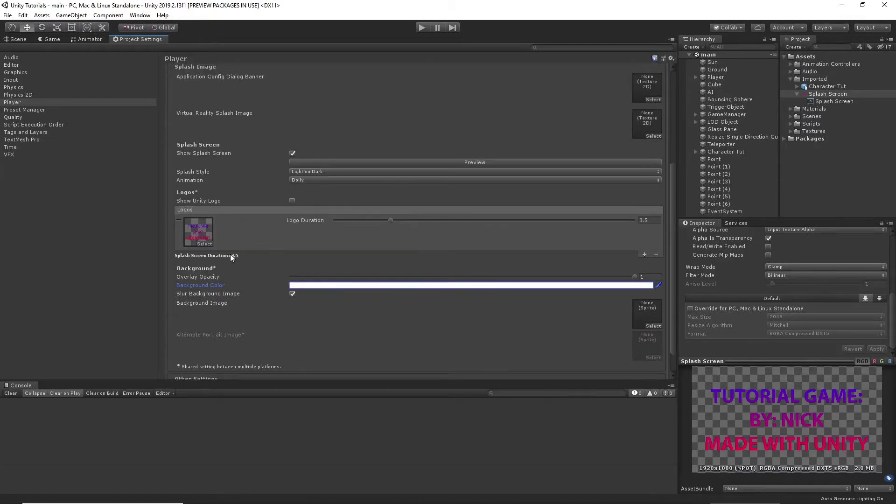
scroll(232, 254, "down", 2)
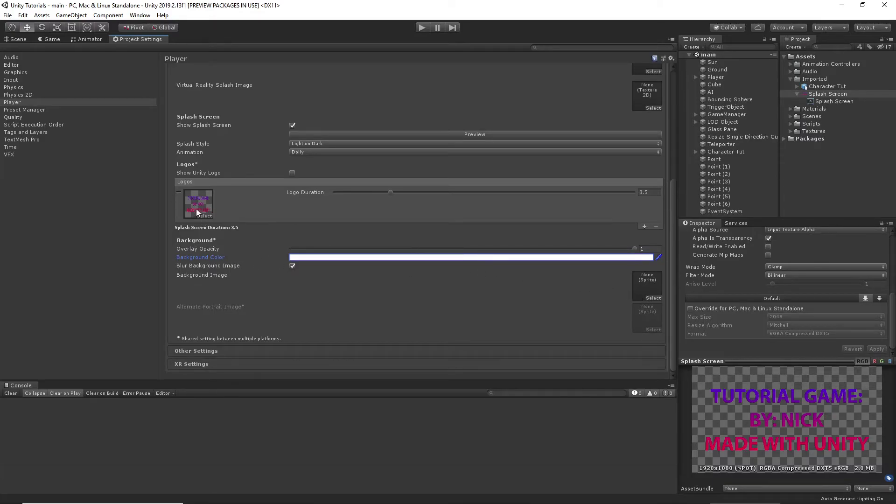
scroll(313, 210, "up", 3)
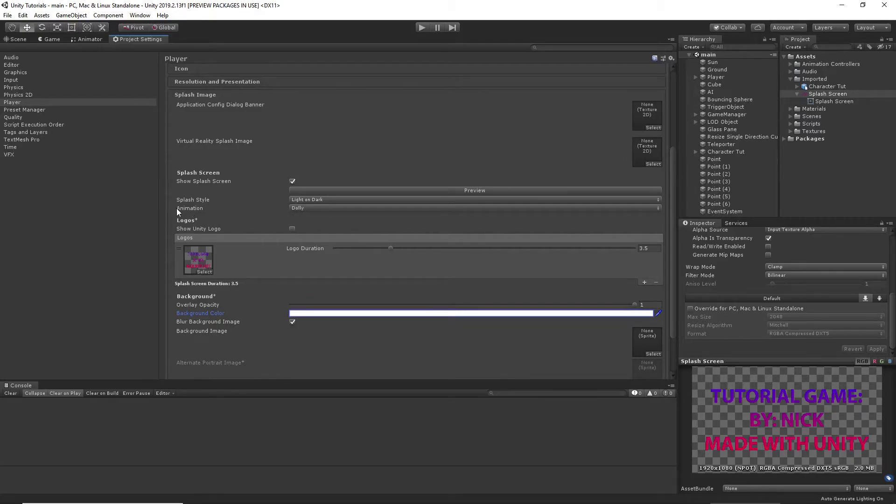
Step: Leave Splash Style unchanged and open the Animation dropdown listing Static, Dolly and Custom
left_click(322, 201)
left_click(323, 200)
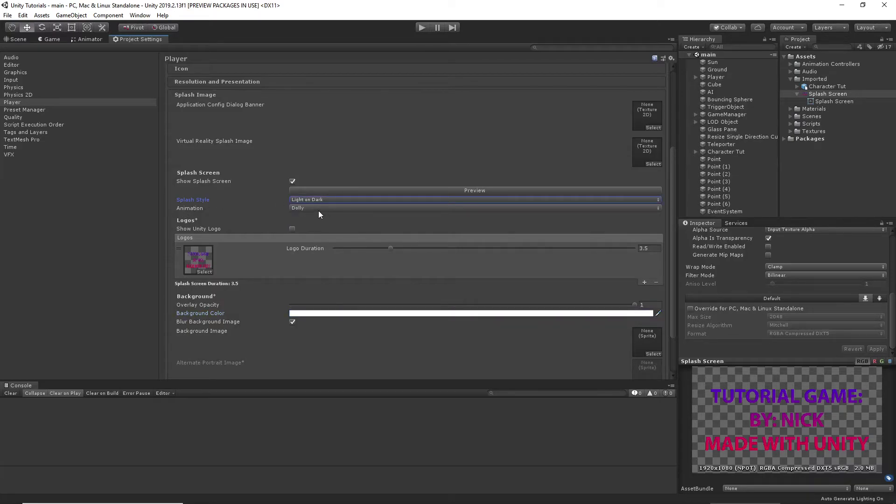
left_click(318, 209)
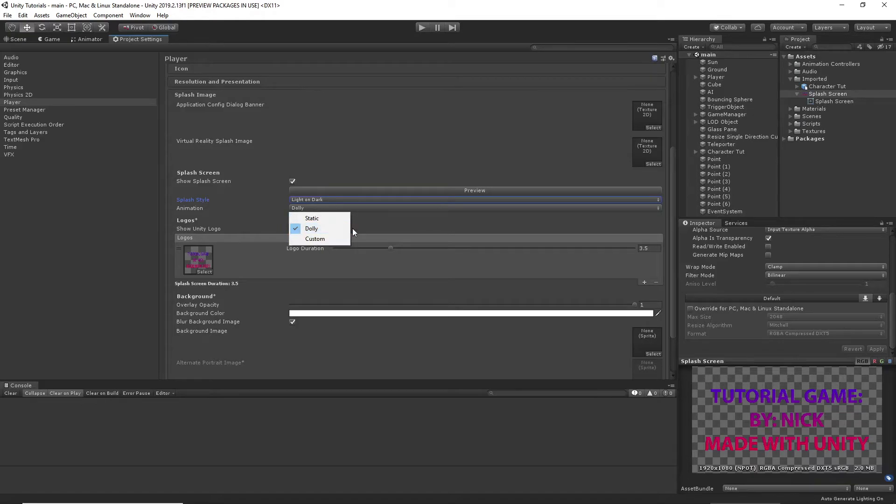
left_click(354, 209)
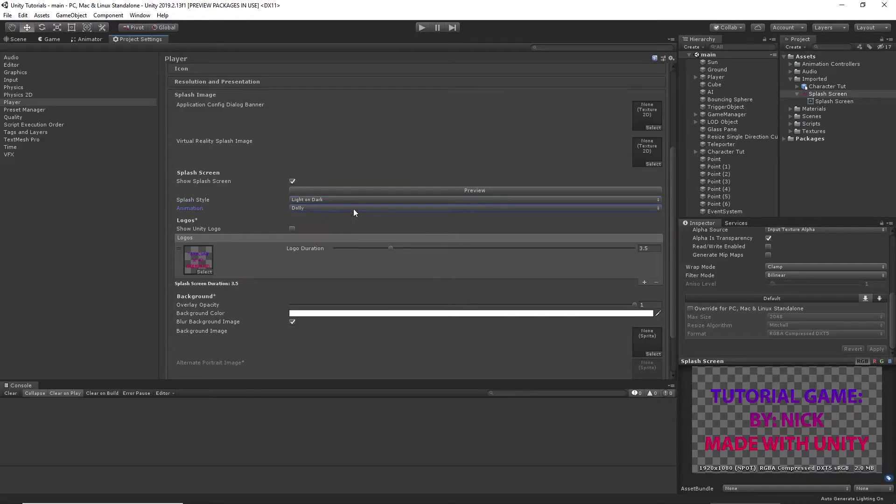
scroll(344, 256, "down", 3)
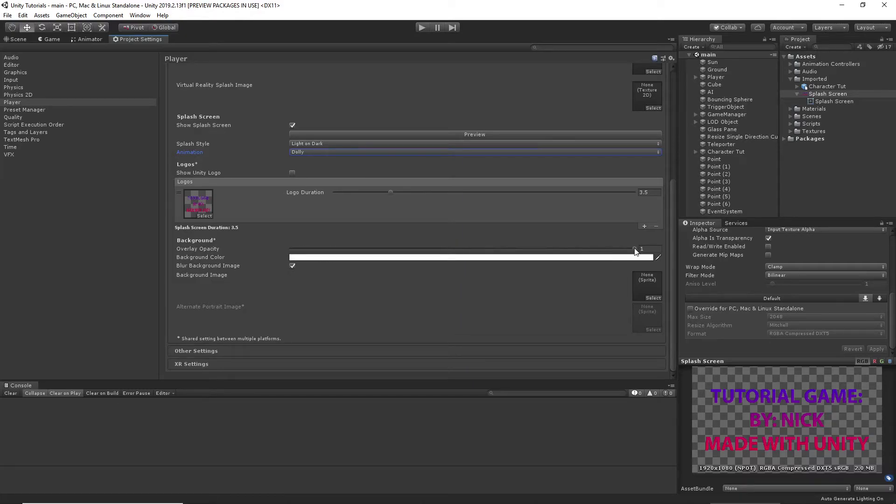
left_click_drag(634, 250, 213, 262)
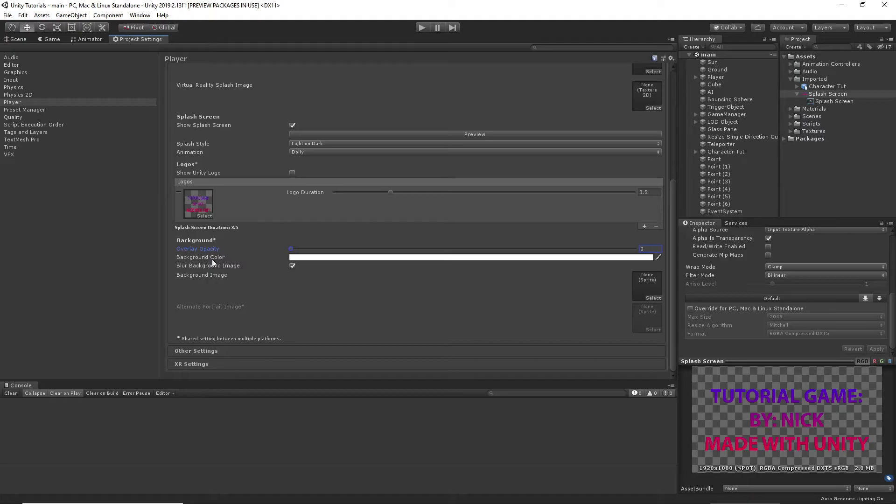
left_click_drag(262, 250, 736, 252)
scroll(346, 258, "up", 6)
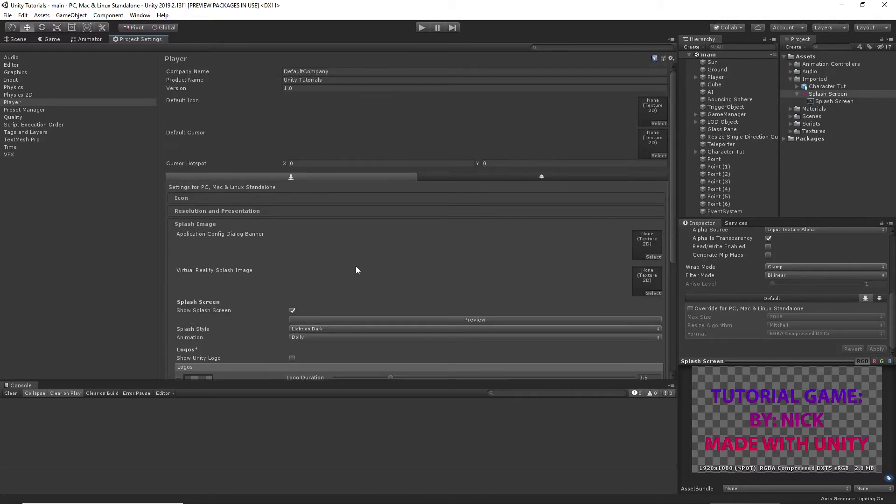
scroll(355, 266, "down", 4)
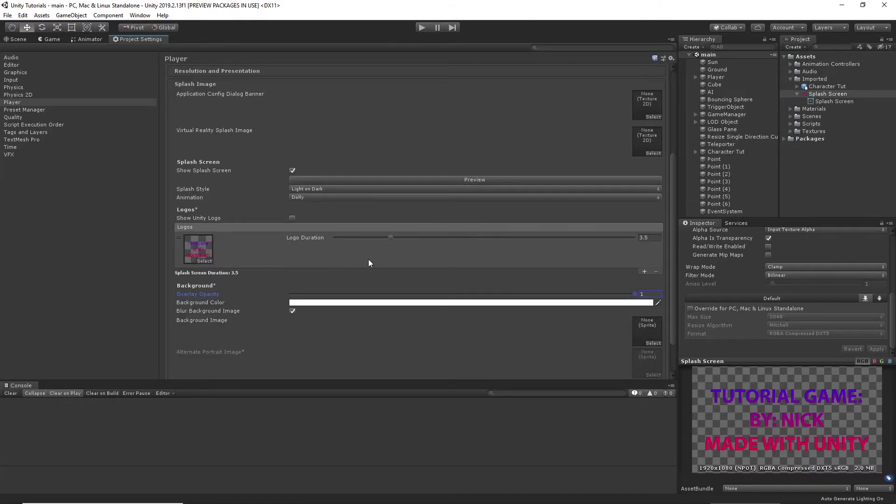
Step: Preview the splash screen, then turn off Blur Background Image in the Player settings
left_click(418, 180)
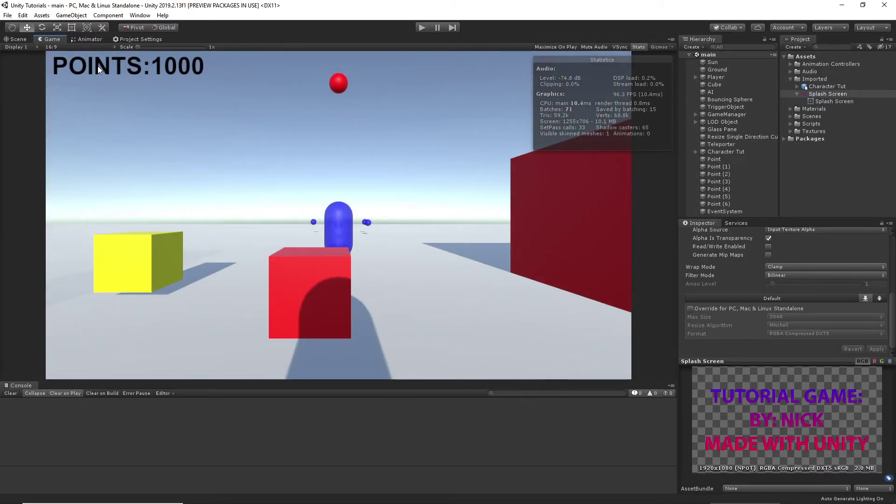
left_click(154, 39)
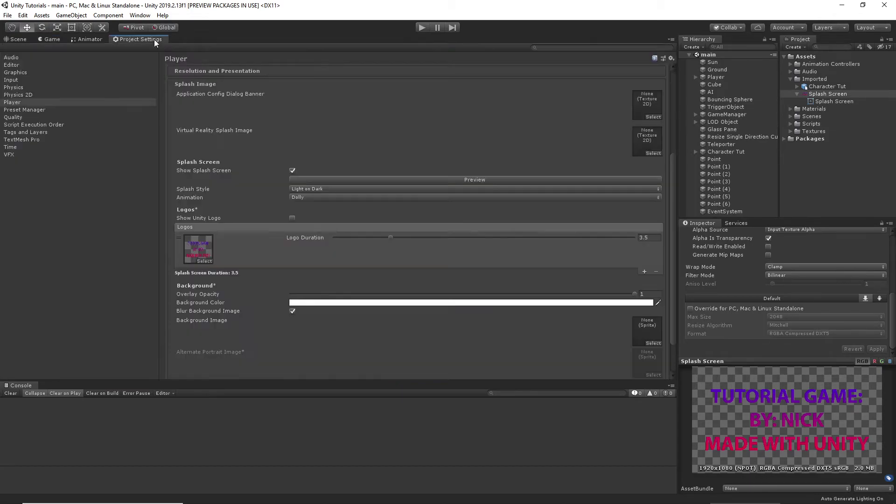
scroll(355, 285, "down", 2)
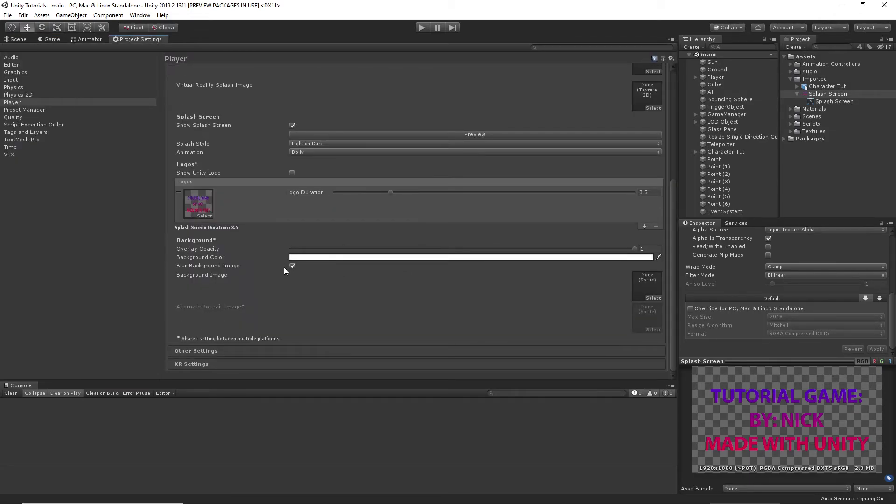
left_click(292, 266)
Step: Set the Splash Style to Dark on Light and preview the result
left_click(320, 257)
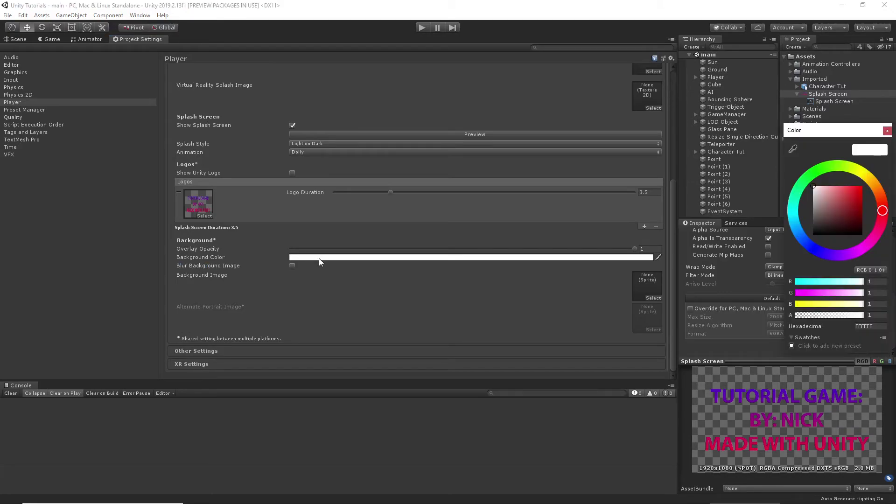
left_click(336, 143)
left_click(326, 154)
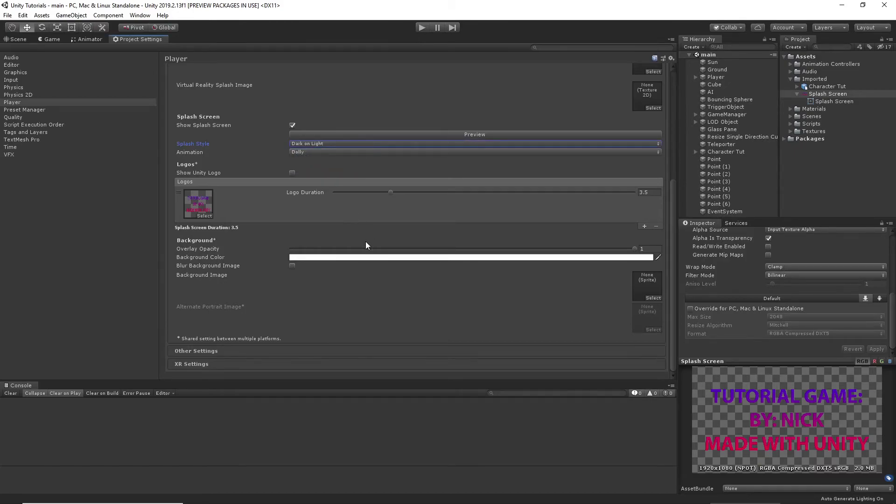
left_click(430, 135)
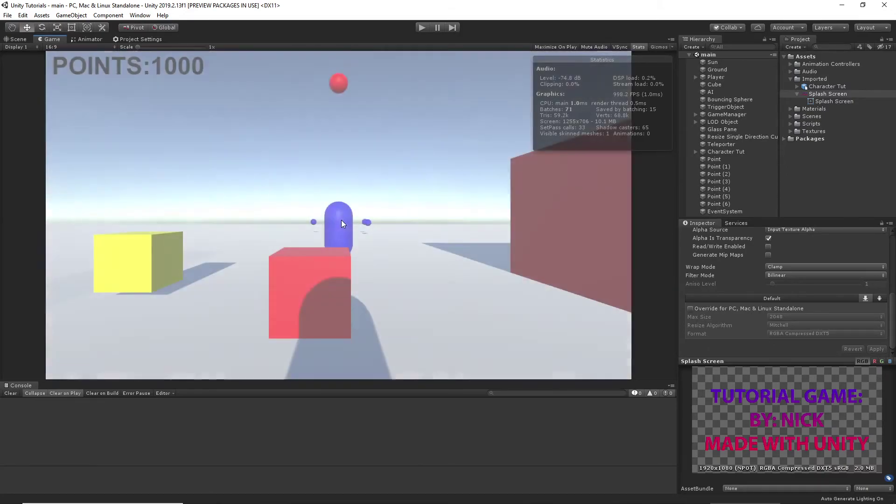
left_click(138, 39)
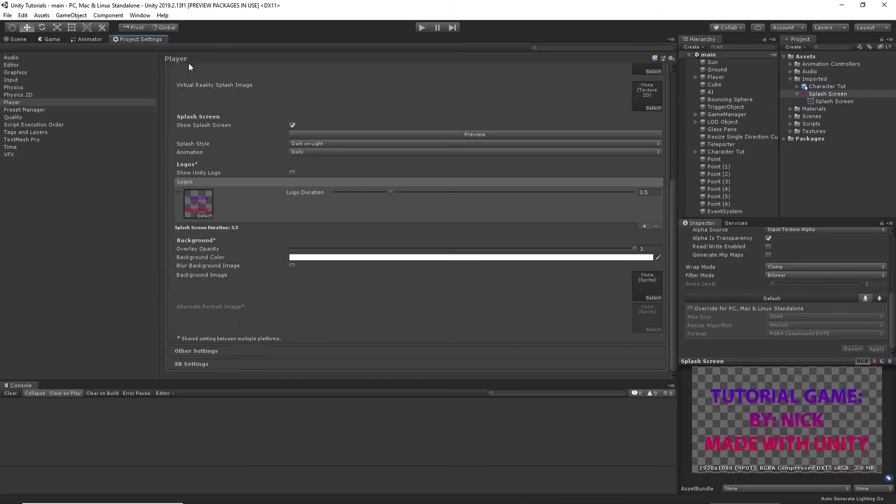
Step: Switch the splash Animation from Dolly to Static and preview it over white
left_click(312, 153)
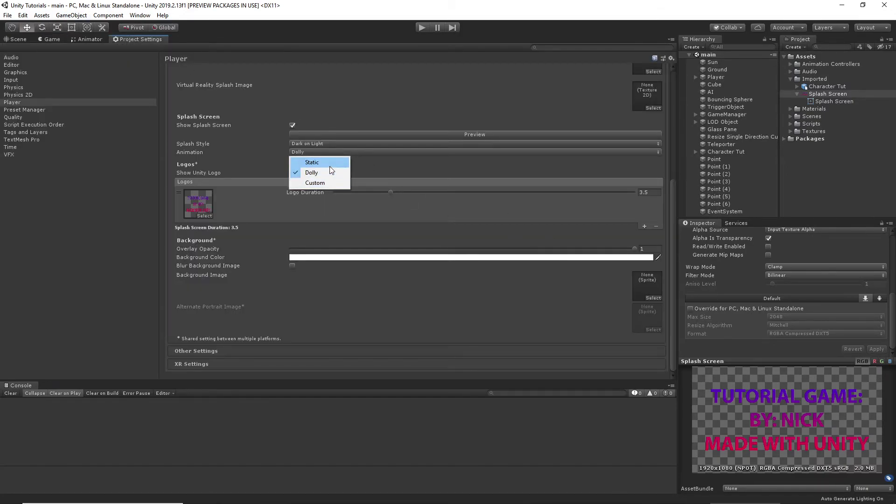
left_click(329, 164)
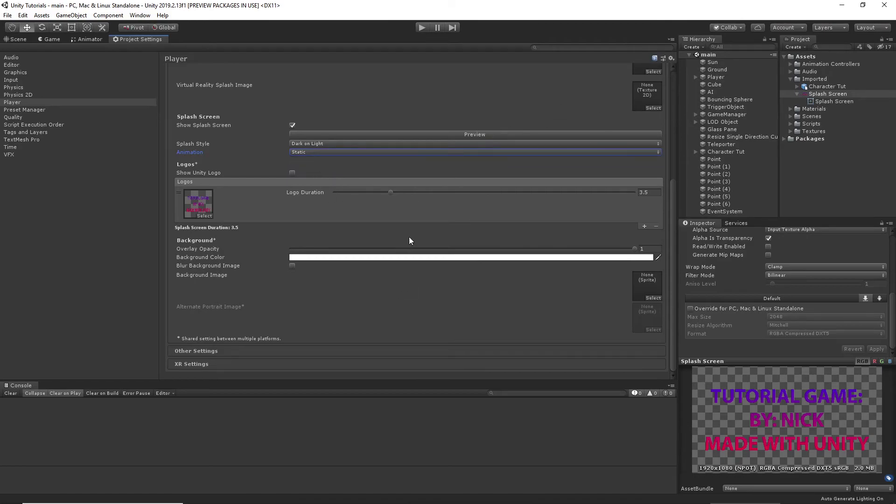
left_click(454, 134)
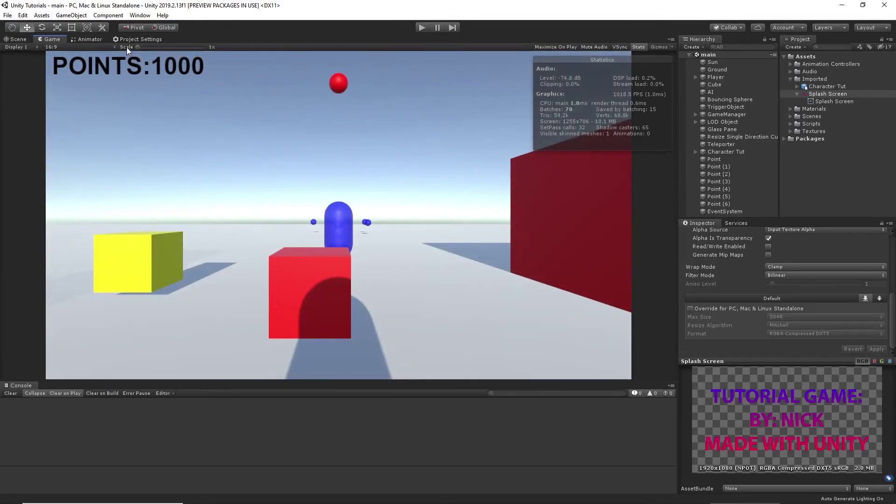
left_click(133, 39)
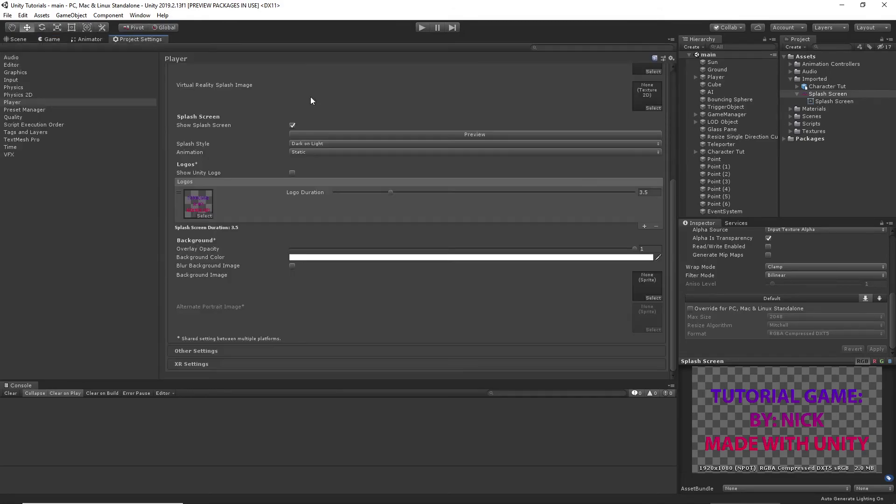
left_click(292, 172)
left_click(332, 181)
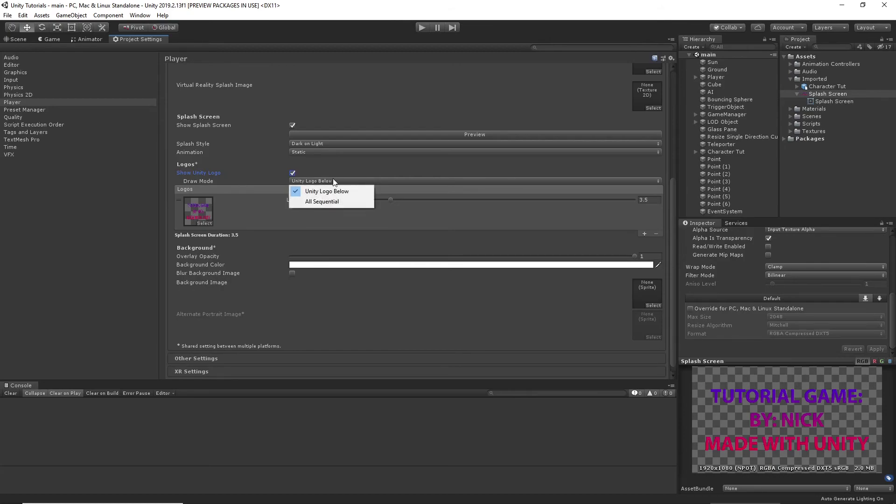
left_click(331, 199)
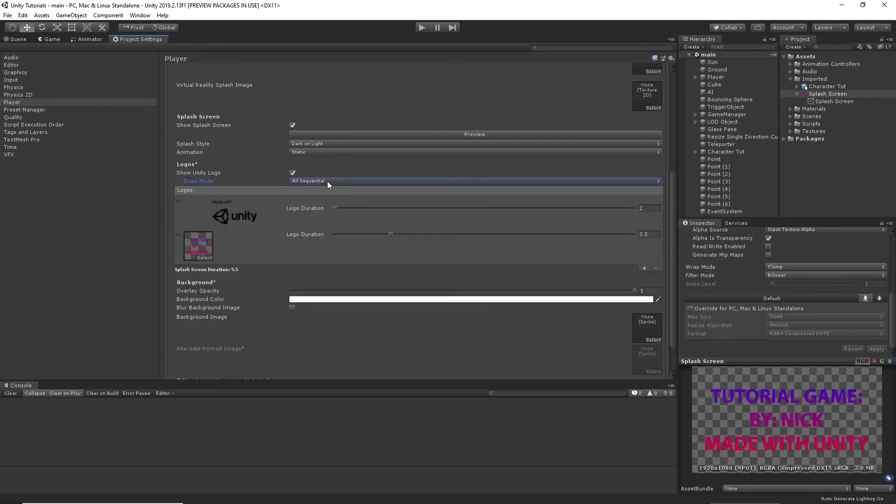
left_click_drag(333, 208, 314, 215)
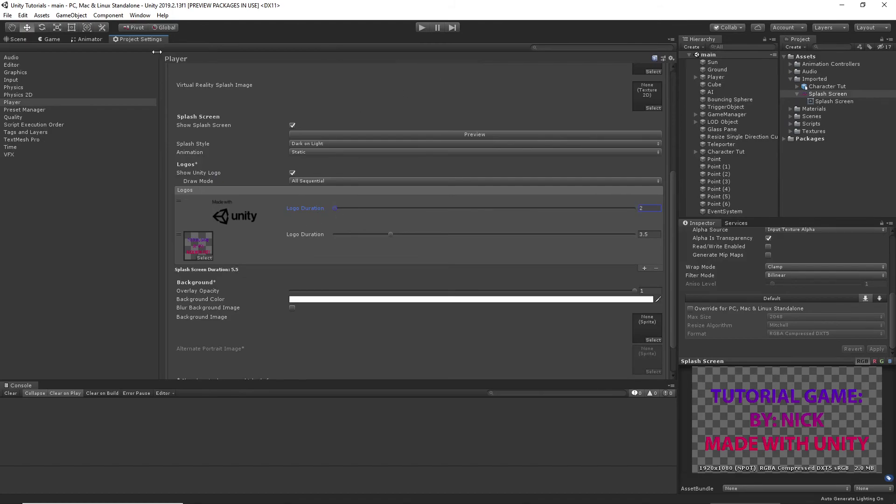
left_click(292, 125)
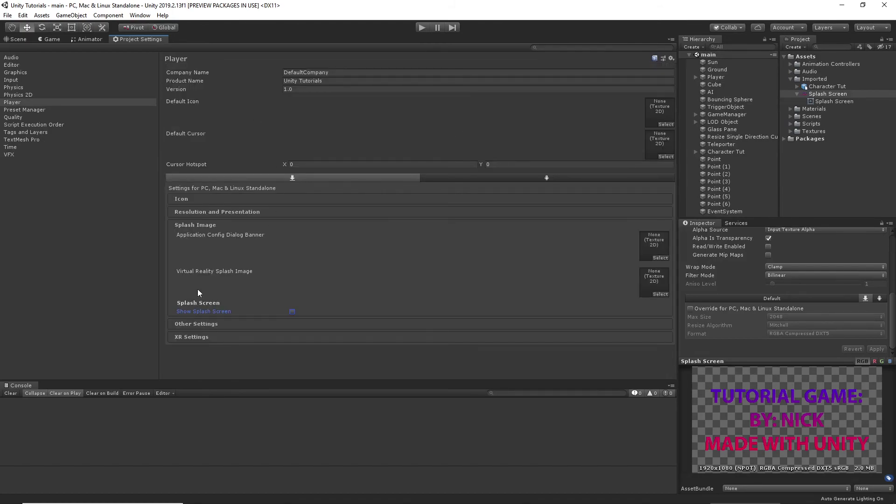
left_click(292, 311)
scroll(404, 268, "down", 6)
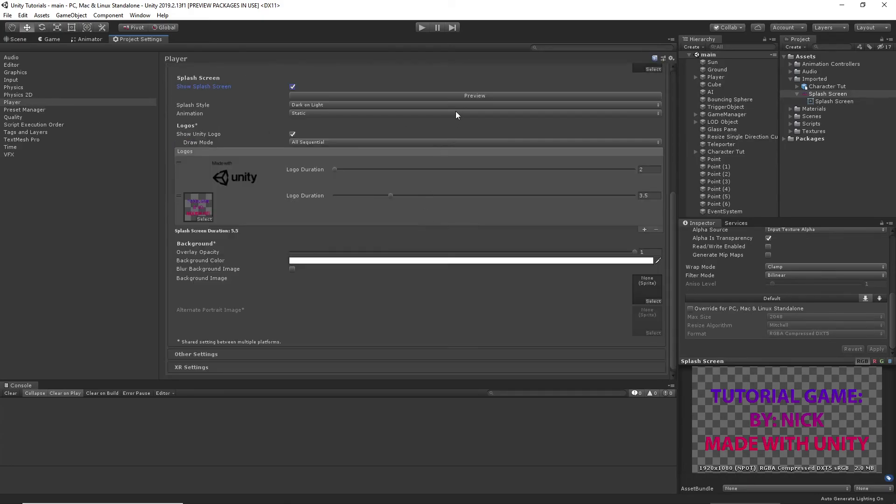
left_click(455, 96)
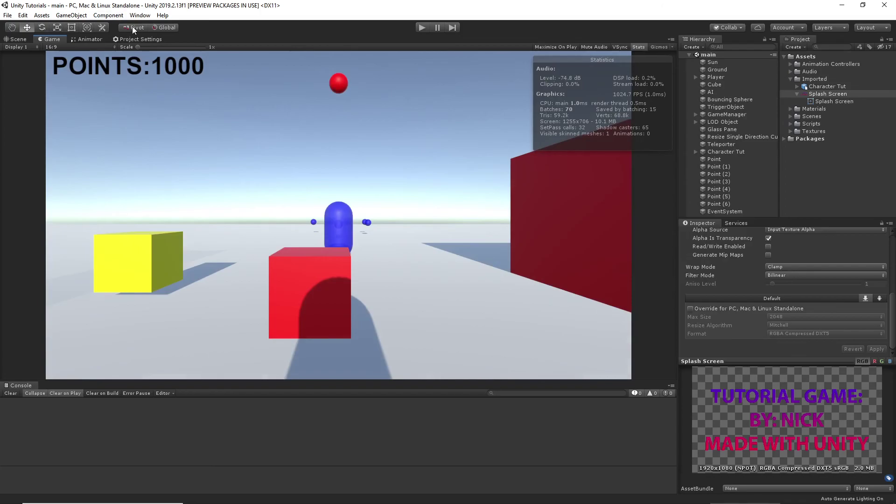
left_click(140, 39)
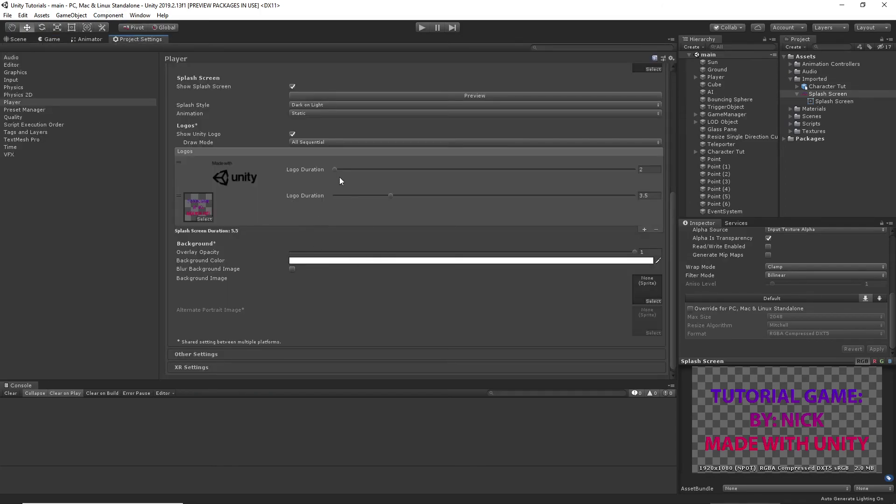
left_click(292, 133)
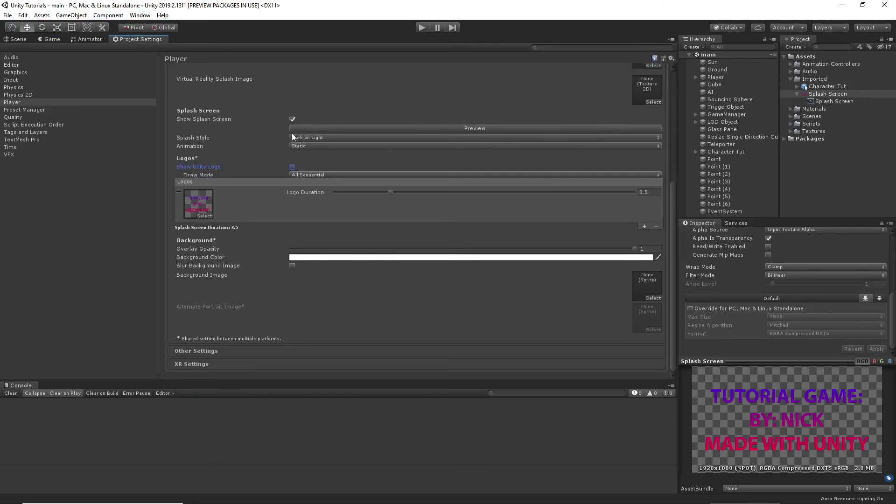
scroll(387, 203, "up", 4)
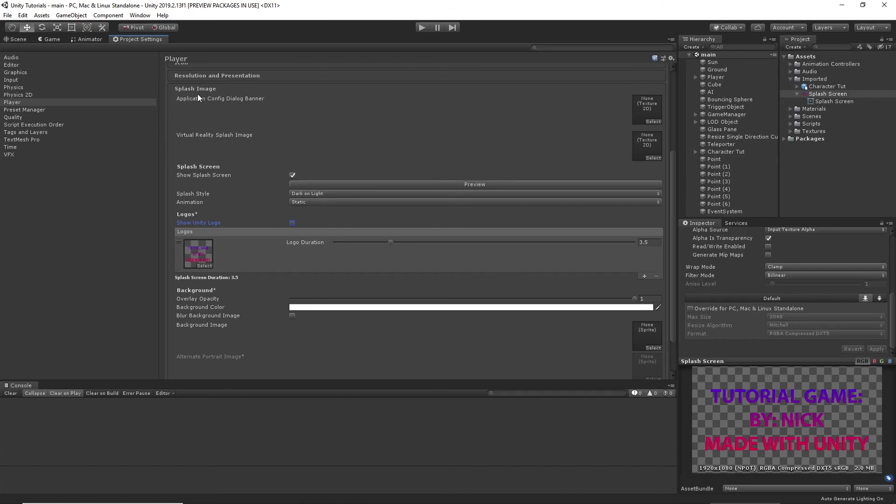
scroll(205, 107, "up", 3)
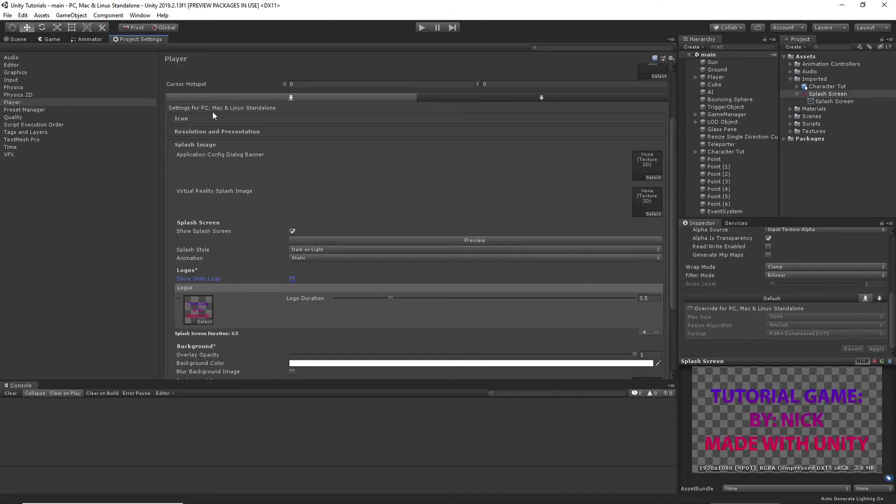
scroll(251, 117, "down", 5)
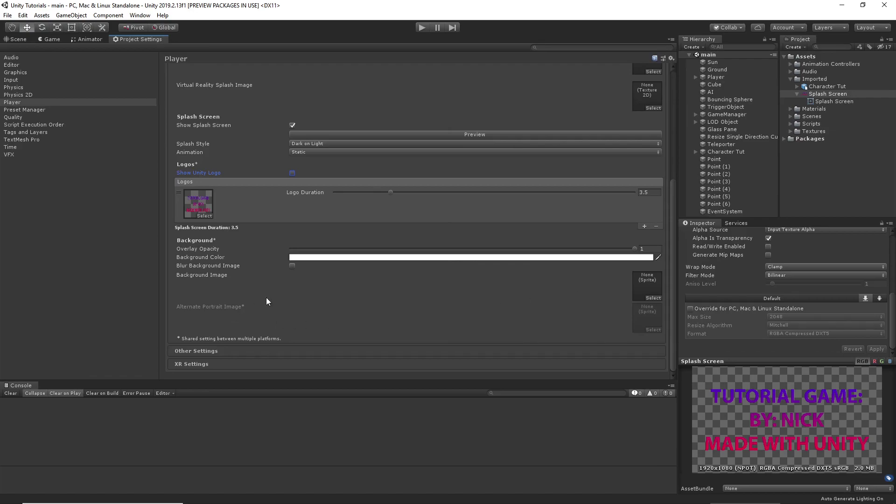
scroll(266, 298, "up", 5)
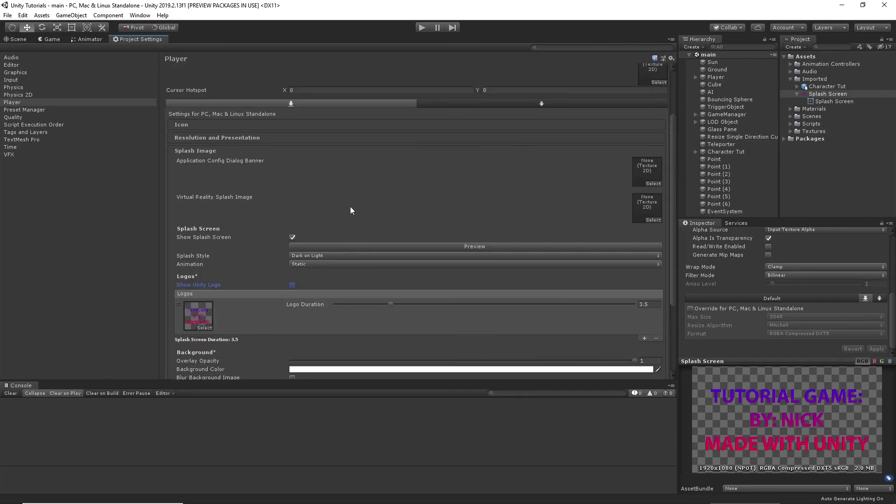